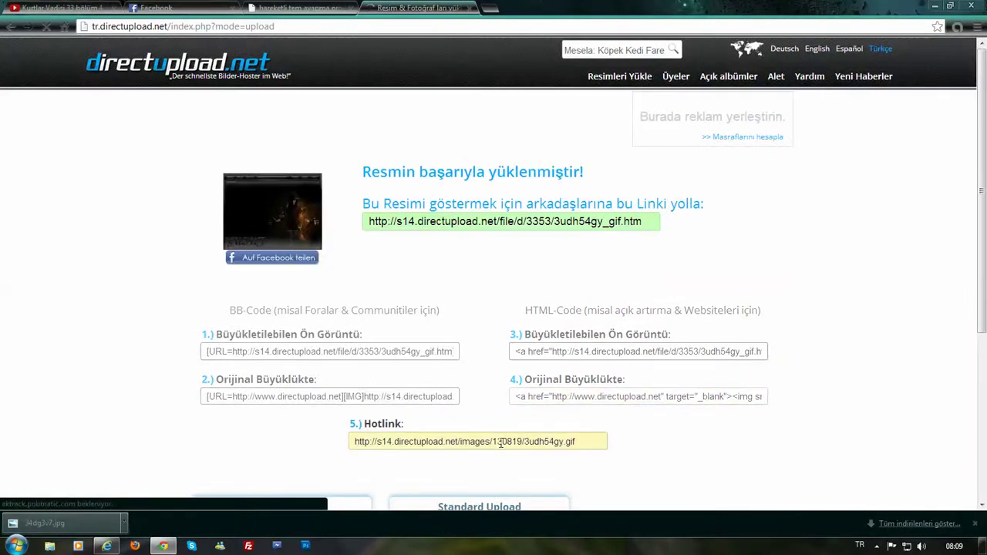
- Copy the uploaded GIF's hotlink, switch to Flatcast Producer and open its Design Tool
{"action": "left_click", "coordinate": [577, 441]}
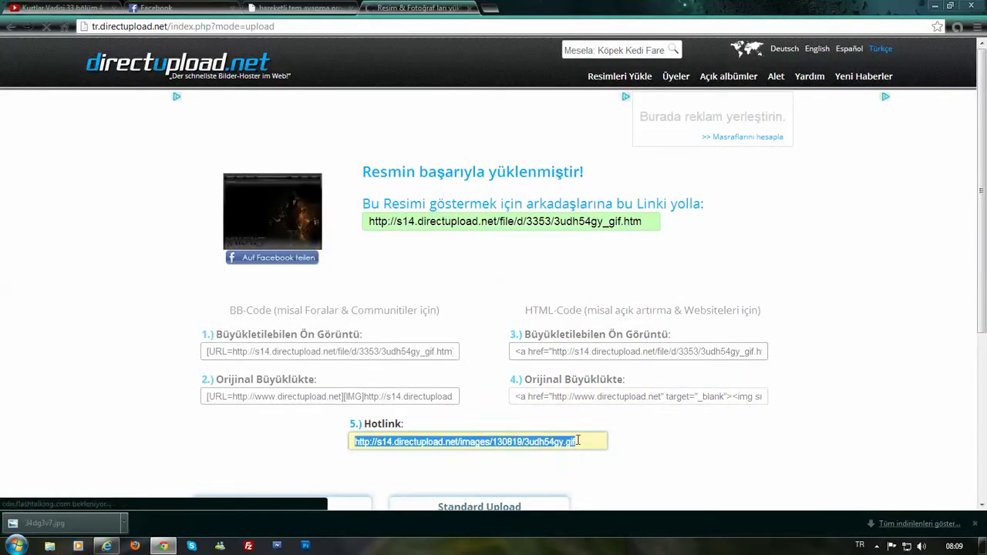
{"action": "right_click", "coordinate": [563, 445]}
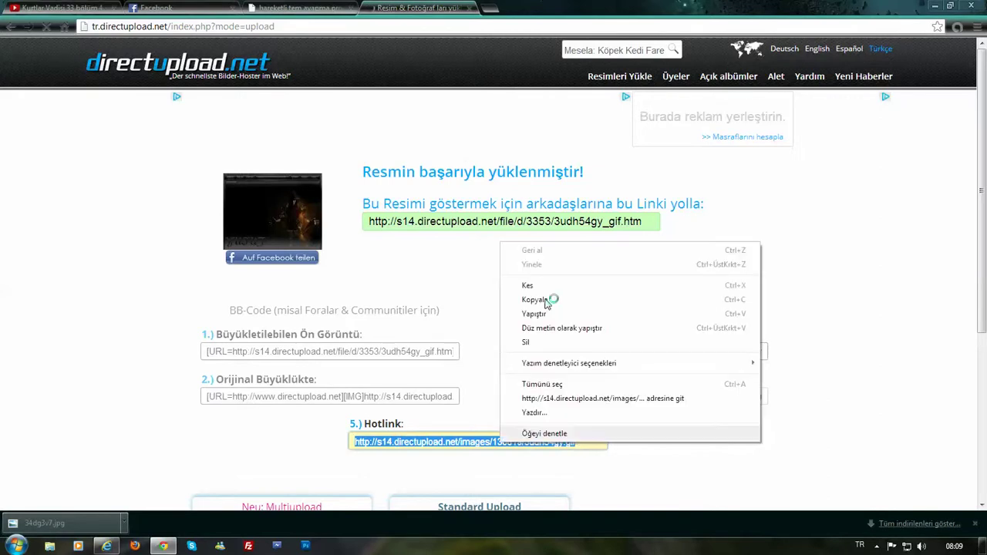
{"action": "left_click", "coordinate": [535, 300]}
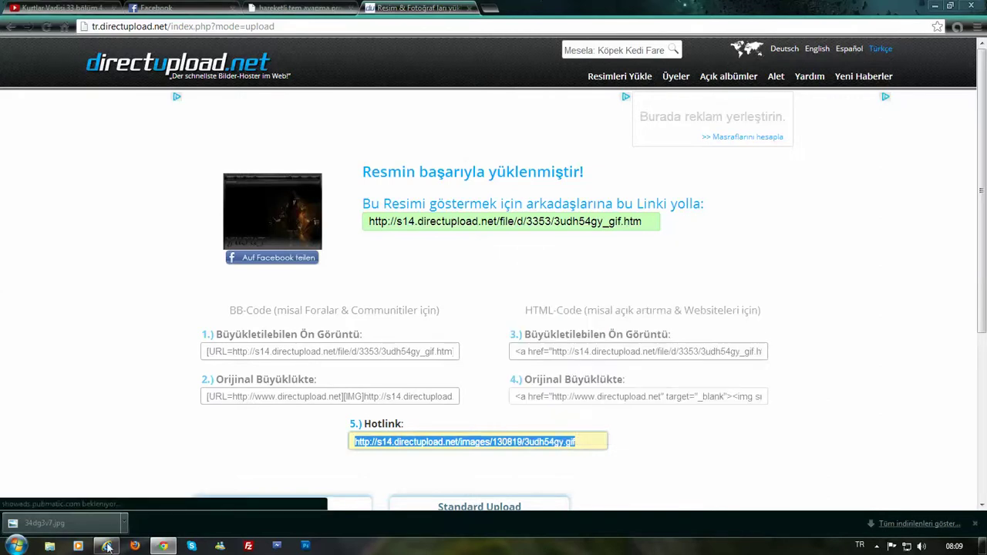
{"action": "left_click", "coordinate": [108, 546]}
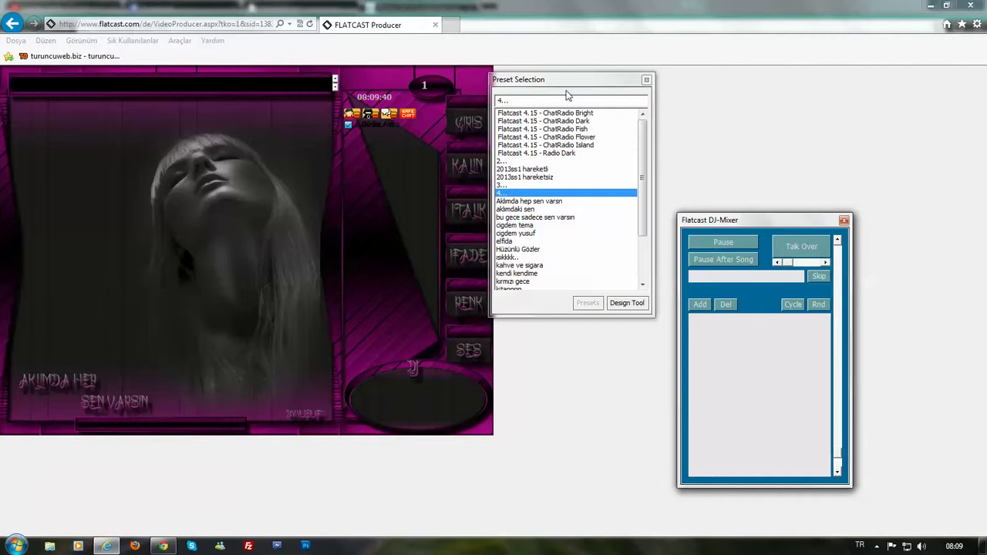
{"action": "left_click", "coordinate": [633, 304]}
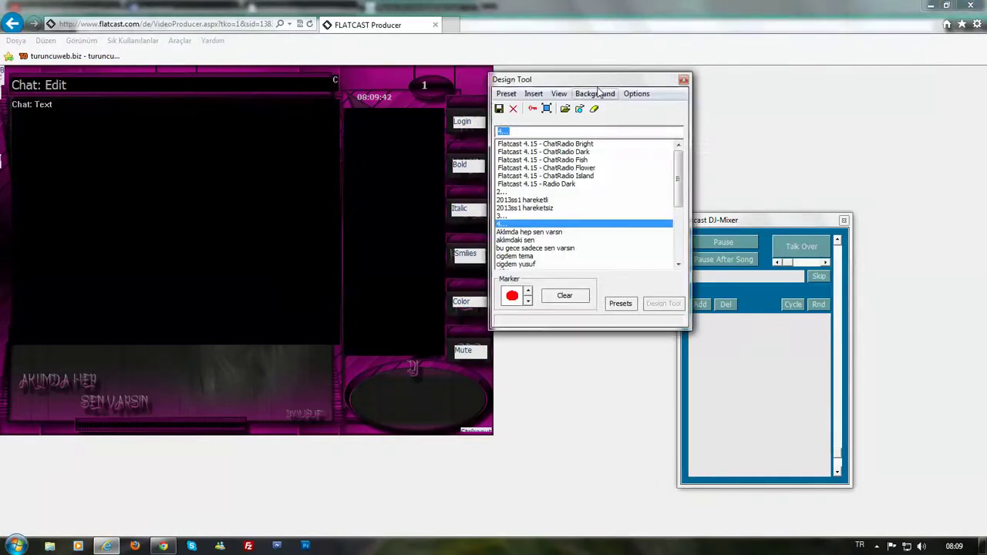
- Try to replace the design's background URL with the copied hotlink
{"action": "left_click", "coordinate": [599, 94]}
{"action": "left_click", "coordinate": [603, 110]}
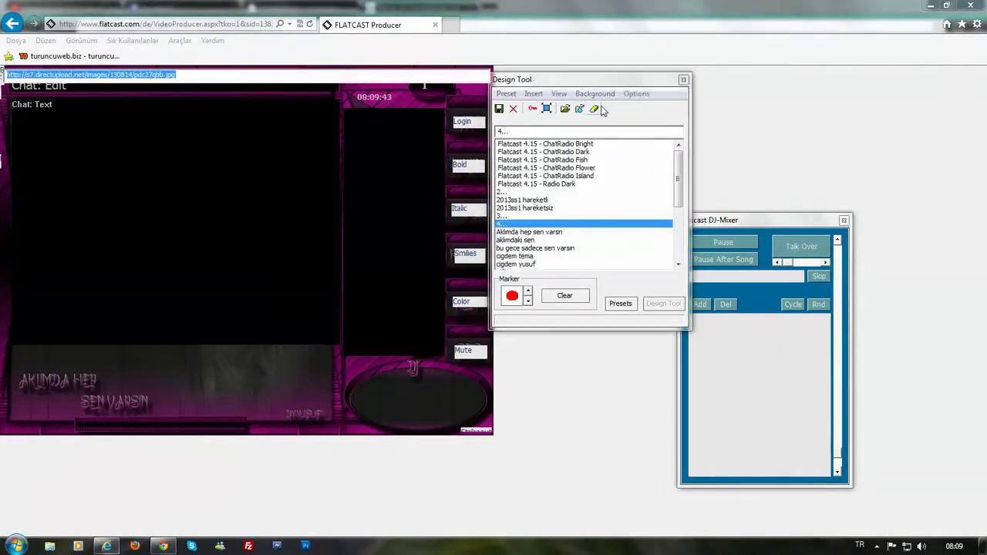
{"action": "key", "text": "BackSpace"}
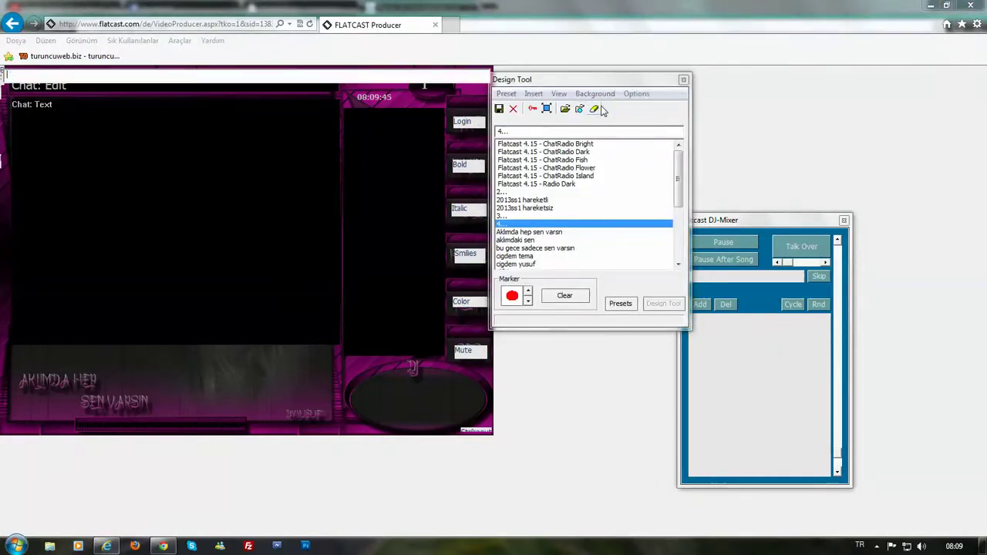
{"action": "right_click", "coordinate": [319, 77]}
{"action": "left_click", "coordinate": [336, 131]}
{"action": "left_click", "coordinate": [162, 546]}
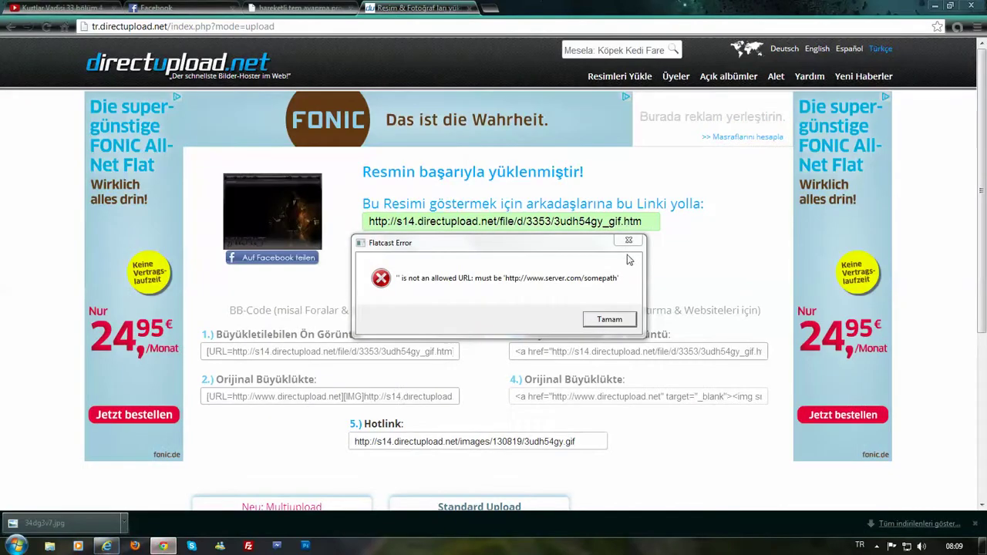
{"action": "left_click", "coordinate": [600, 323]}
{"action": "left_click", "coordinate": [600, 323]}
- Copy the GIF's hotlink again from the directupload.net page and return to Flatcast Producer
{"action": "left_click", "coordinate": [162, 546]}
{"action": "left_click", "coordinate": [422, 446]}
{"action": "right_click", "coordinate": [421, 450]}
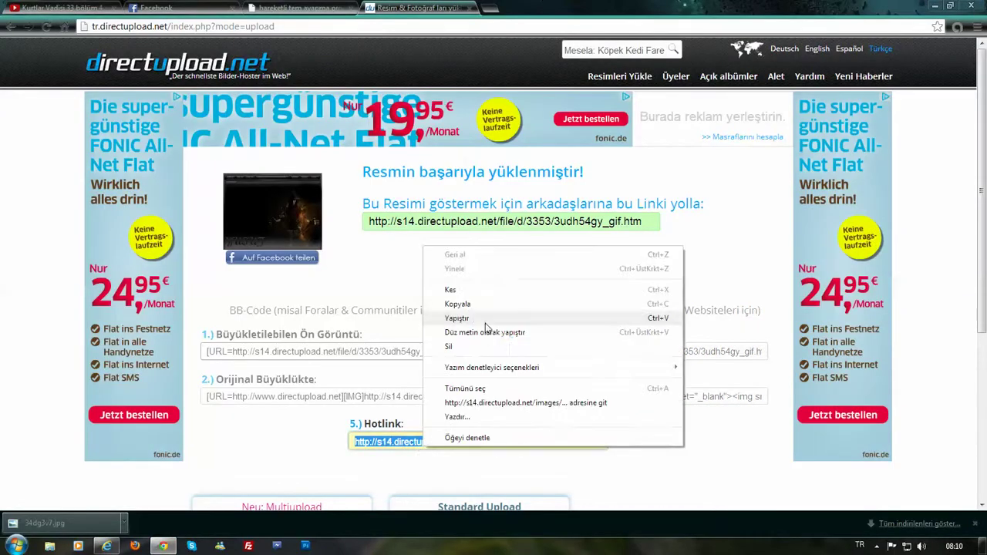
{"action": "left_click", "coordinate": [467, 309]}
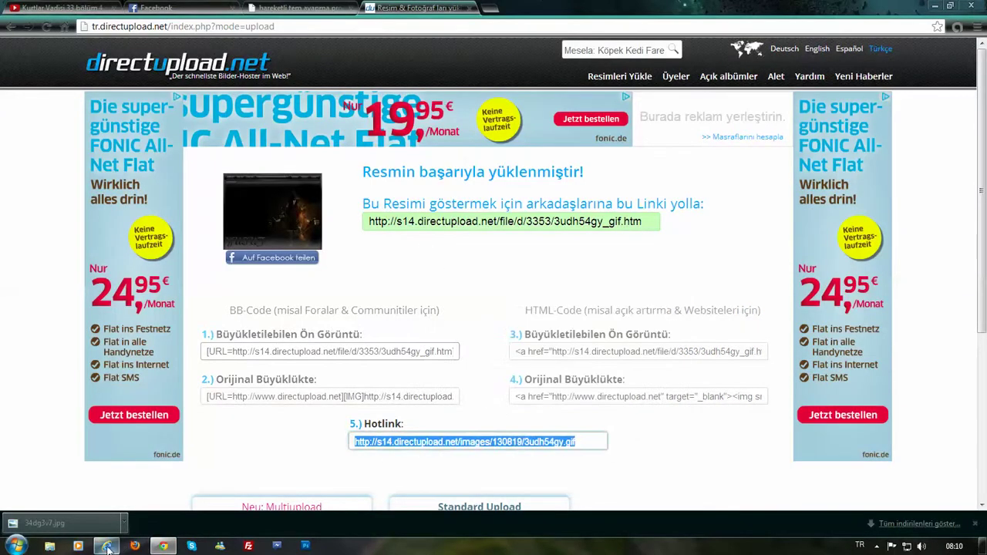
{"action": "left_click", "coordinate": [107, 546]}
{"action": "left_click", "coordinate": [610, 94]}
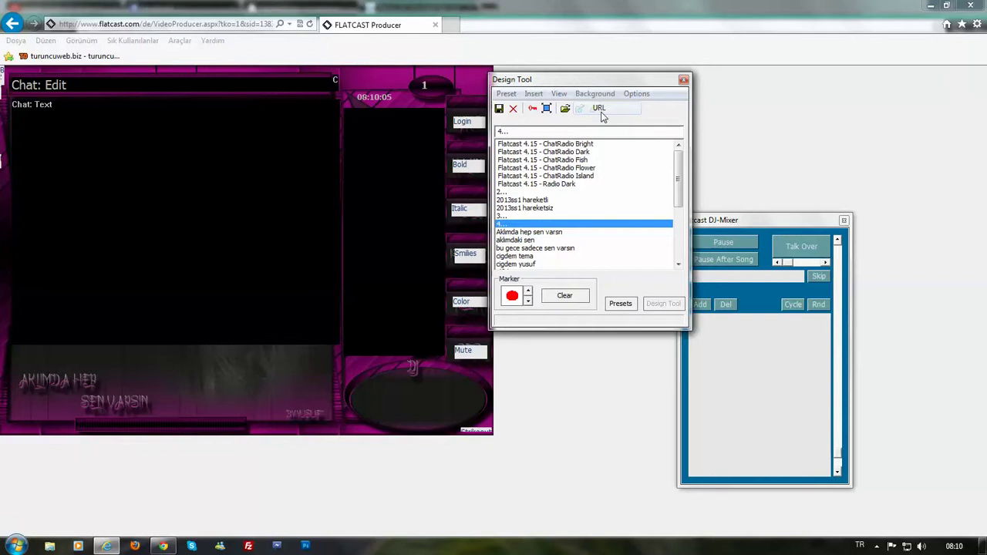
{"action": "left_click", "coordinate": [600, 109]}
{"action": "key", "text": "Delete"}
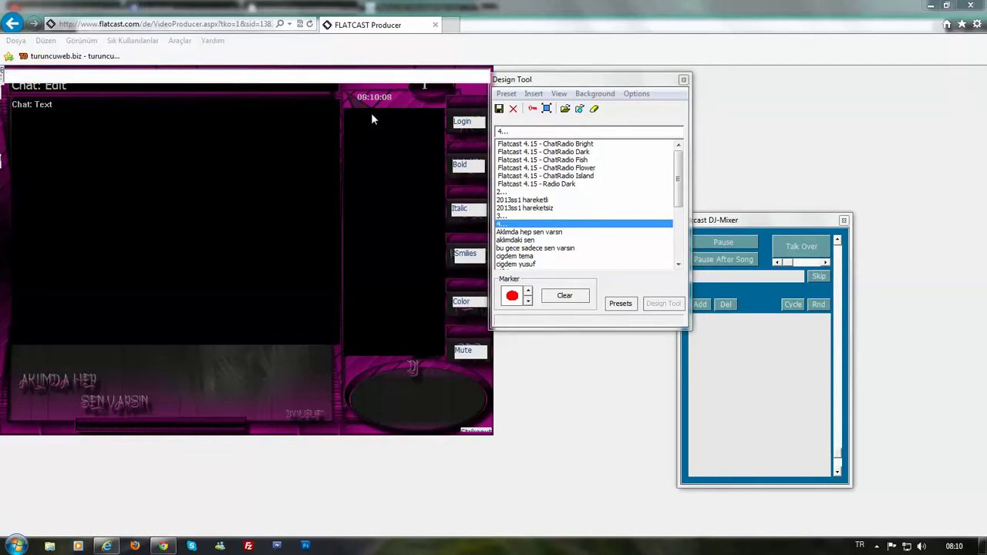
{"action": "right_click", "coordinate": [331, 74]}
{"action": "left_click", "coordinate": [352, 131]}
{"action": "key", "text": "Return"}
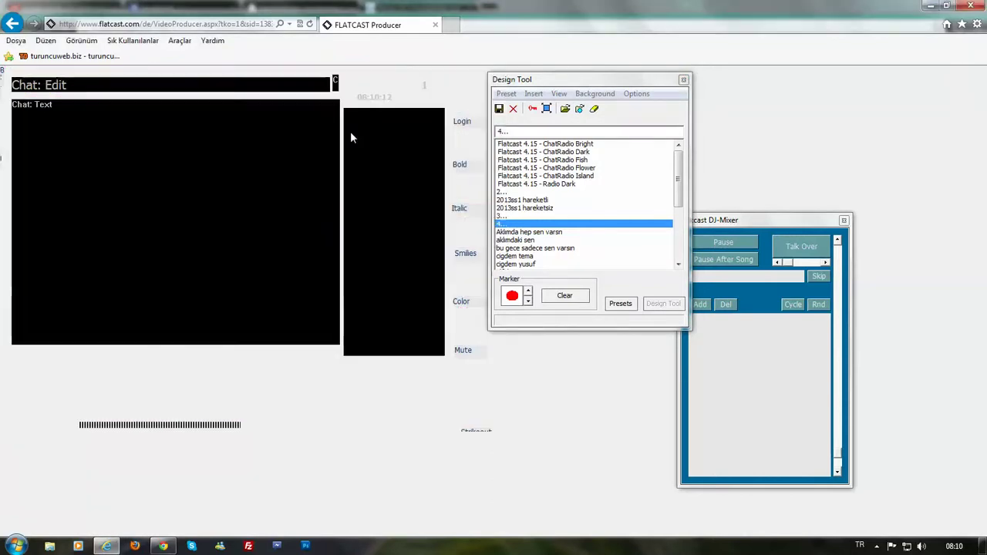
- Preview the design with its new background and move the tool window clear of it before resuming editing
{"action": "left_click", "coordinate": [611, 306]}
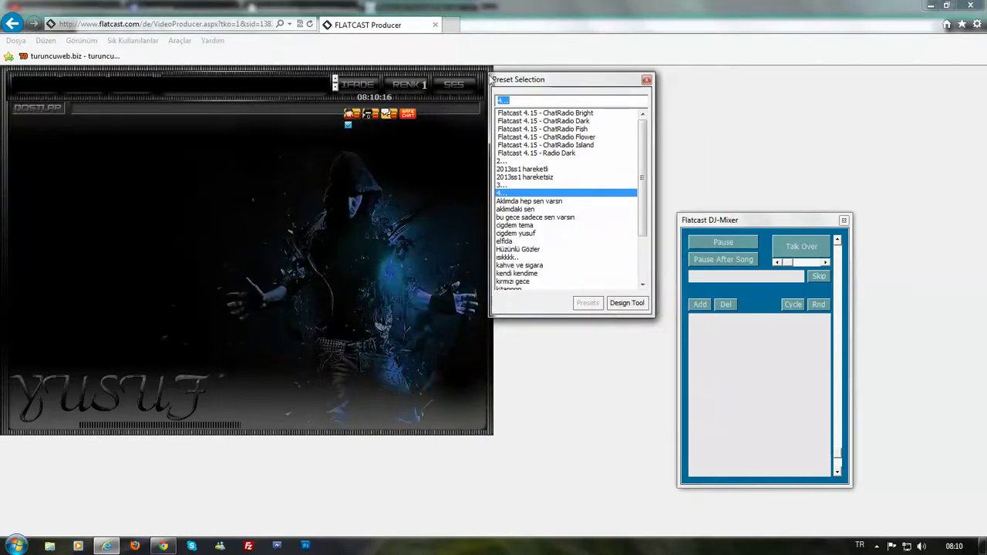
{"action": "left_click_drag", "start_coordinate": [538, 87], "coordinate": [691, 98]}
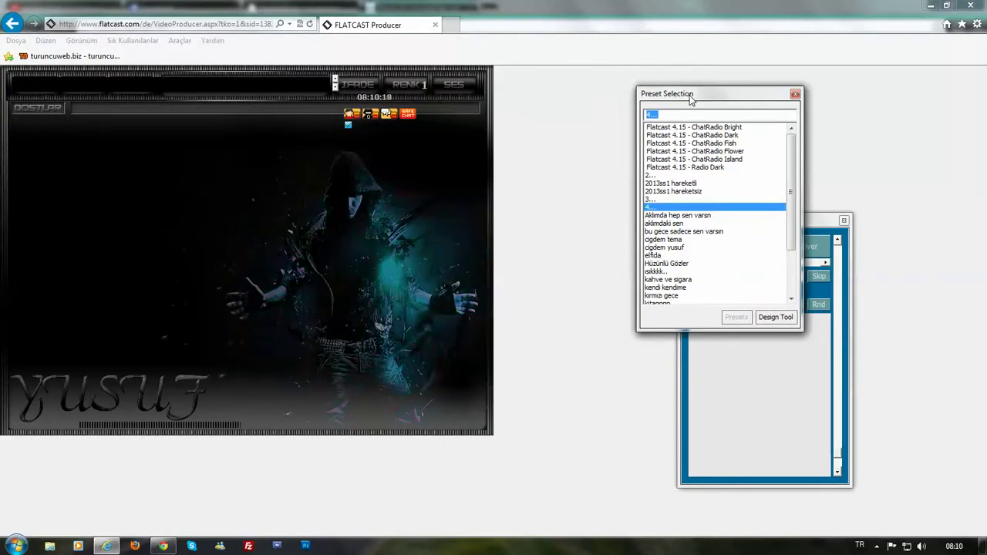
{"action": "left_click", "coordinate": [776, 317]}
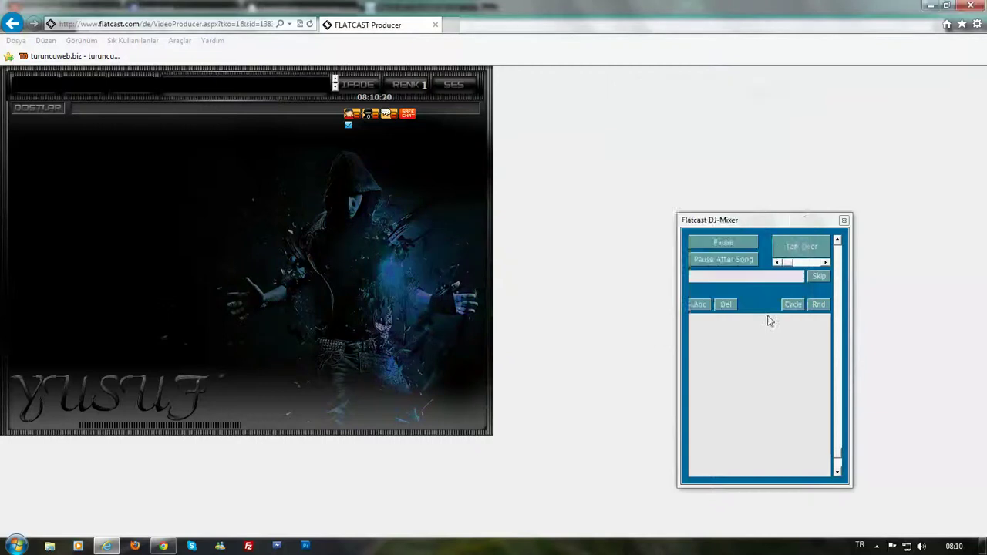
- Move the chat boxes below the top bar and place Login, Bold and Italic over the GIRIS, KALIN and ITALIK labels
{"action": "left_click", "coordinate": [238, 285]}
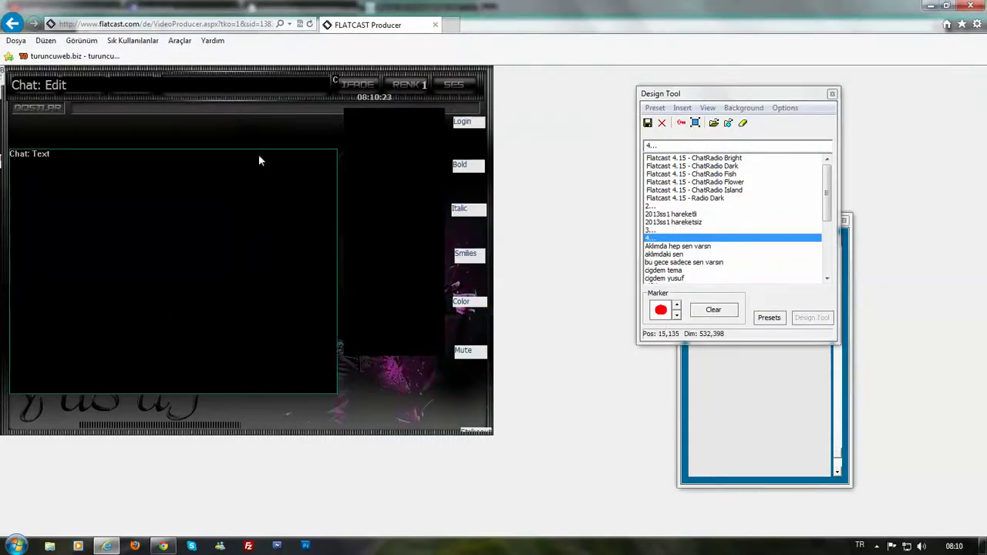
{"action": "left_click_drag", "start_coordinate": [230, 88], "coordinate": [232, 114]}
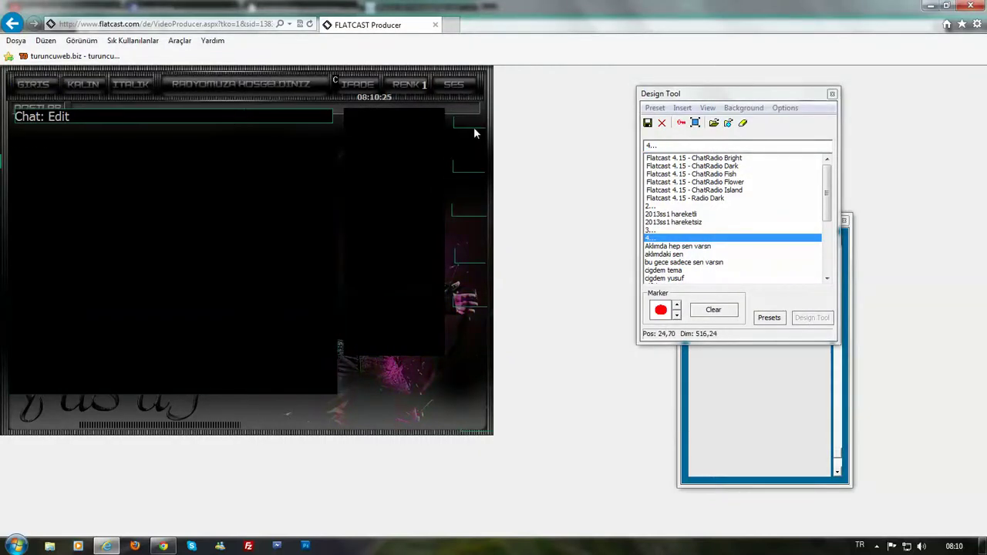
{"action": "left_click", "coordinate": [35, 86]}
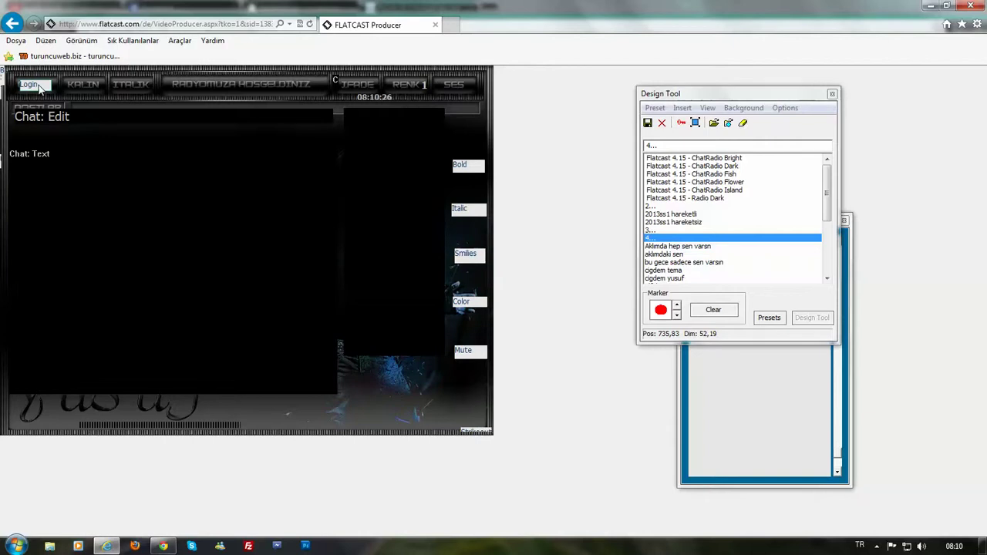
{"action": "left_click_drag", "start_coordinate": [463, 171], "coordinate": [76, 88]}
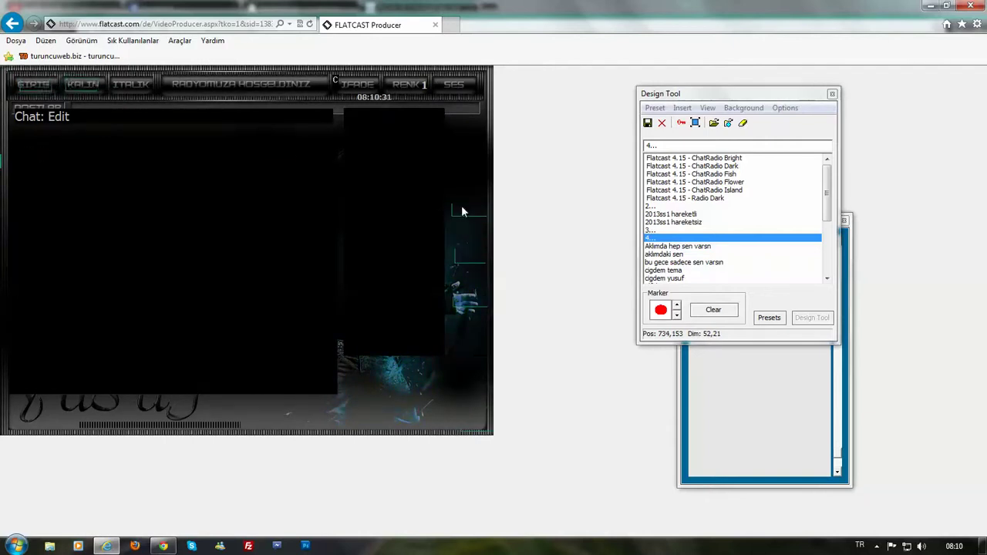
{"action": "left_click_drag", "start_coordinate": [463, 209], "coordinate": [131, 85]}
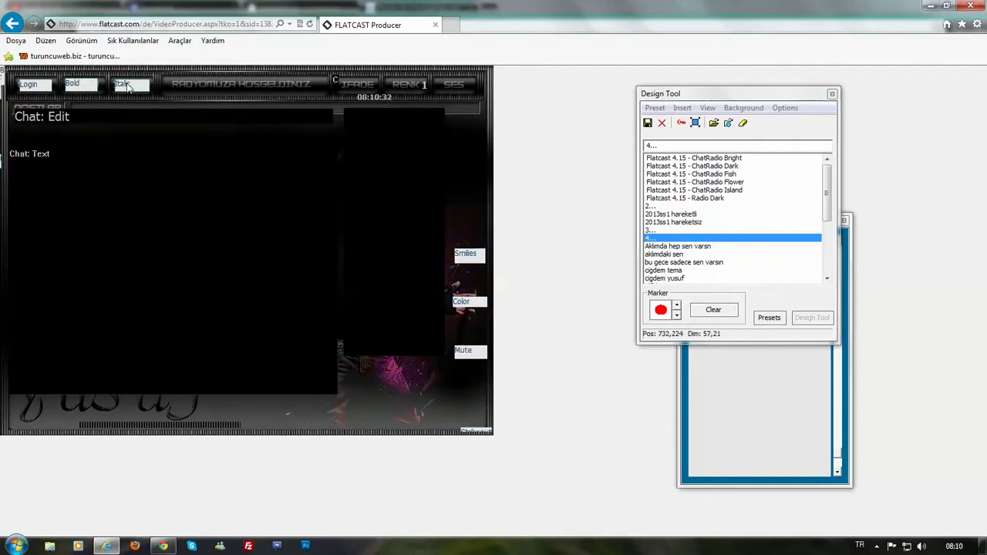
- Place the Smilies, Color and Mute buttons over the IFADE, RENK and SES labels
{"action": "left_click_drag", "start_coordinate": [465, 255], "coordinate": [356, 84]}
{"action": "left_click_drag", "start_coordinate": [465, 301], "coordinate": [422, 88]}
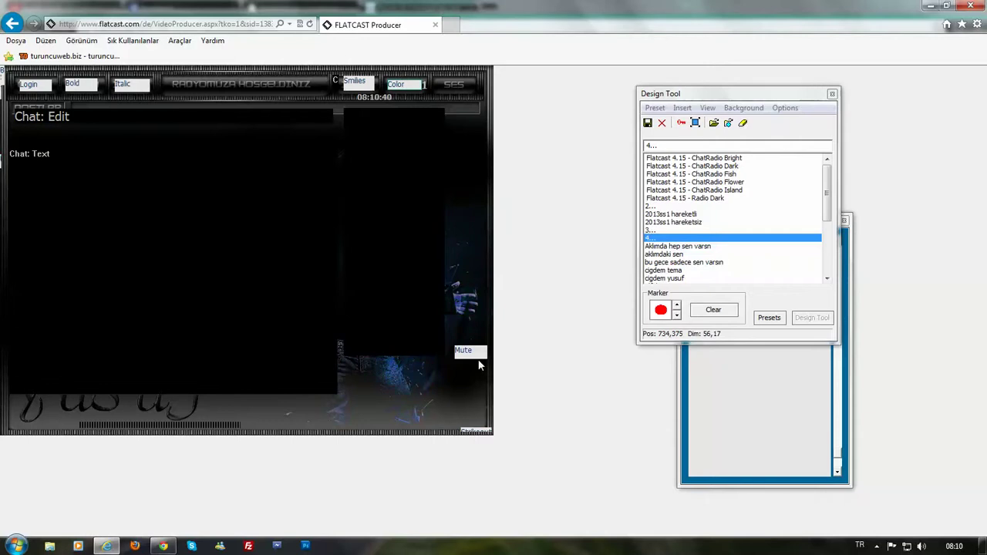
{"action": "left_click_drag", "start_coordinate": [475, 355], "coordinate": [475, 88]}
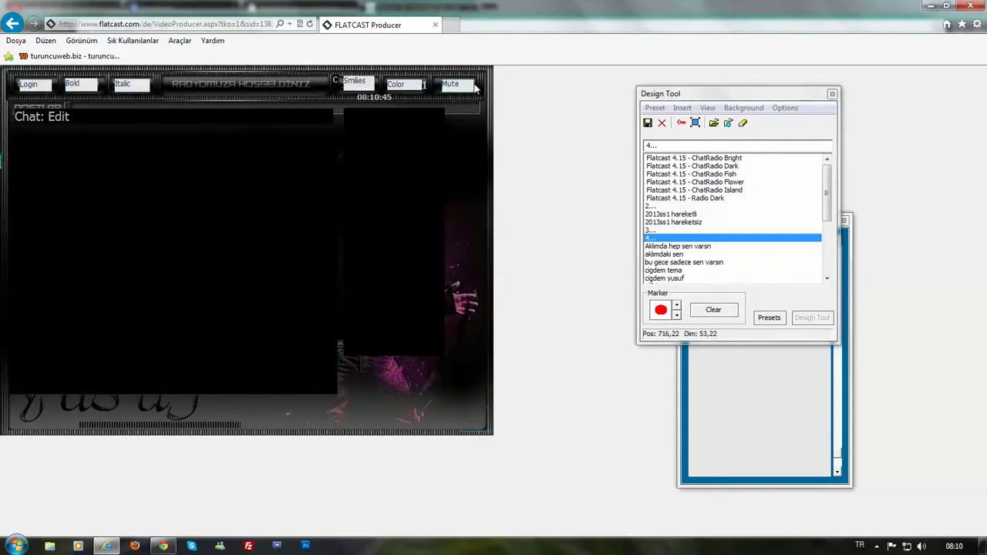
- Move both chat boxes further down and place the text0 counter just beneath the Login button
{"action": "left_click", "coordinate": [158, 115]}
{"action": "left_click_drag", "start_coordinate": [164, 148], "coordinate": [166, 151]}
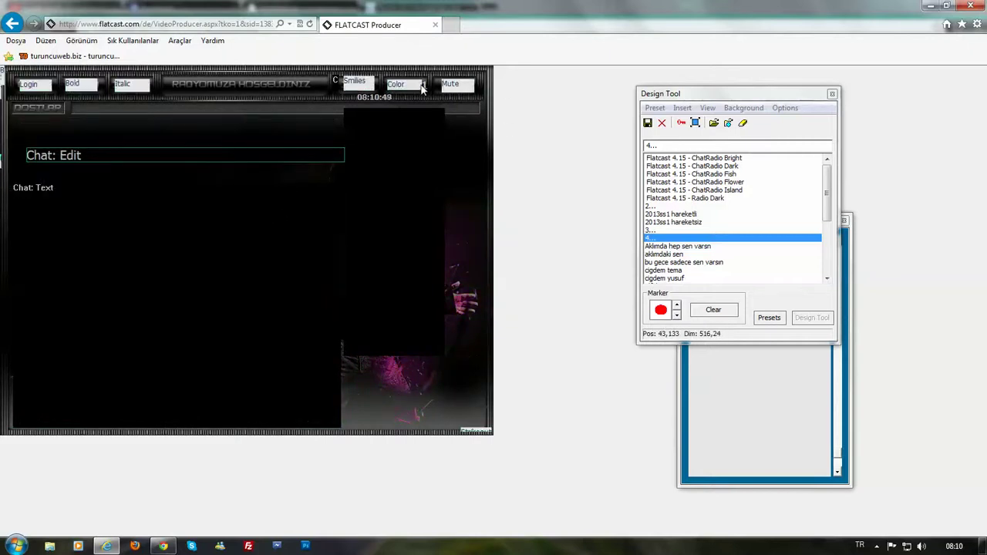
{"action": "left_click", "coordinate": [29, 111]}
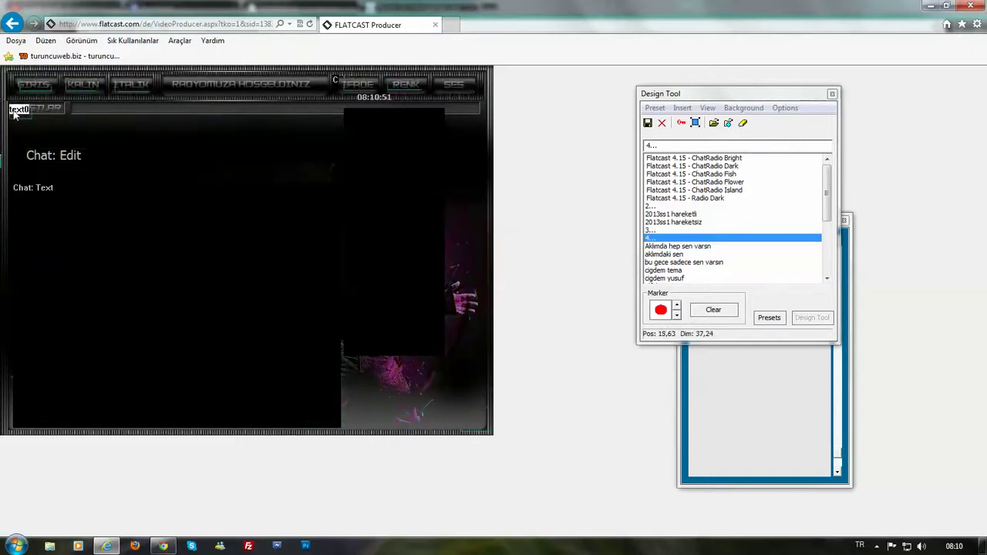
{"action": "left_click_drag", "start_coordinate": [30, 113], "coordinate": [15, 98]}
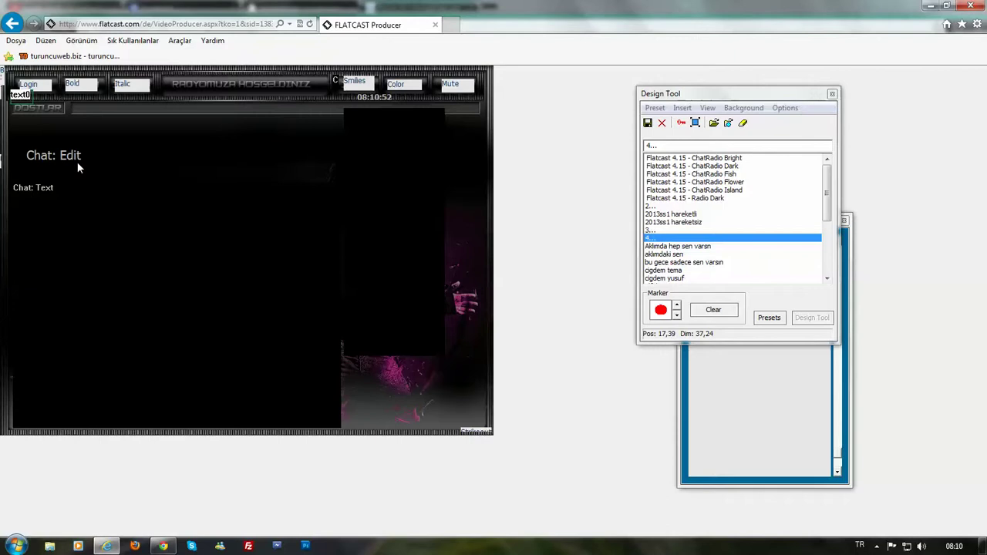
- Fit the Chat: Edit box into the strip beside DOSTLAR at position 118,63, sized 658 by 14, and shift the user list aside
{"action": "left_click_drag", "start_coordinate": [94, 156], "coordinate": [159, 112]}
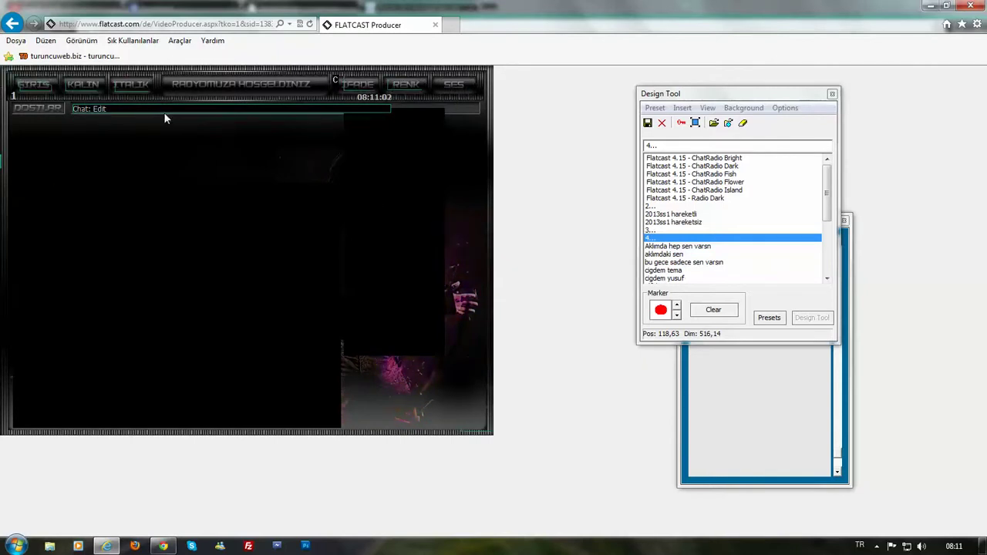
{"action": "left_click", "coordinate": [394, 244]}
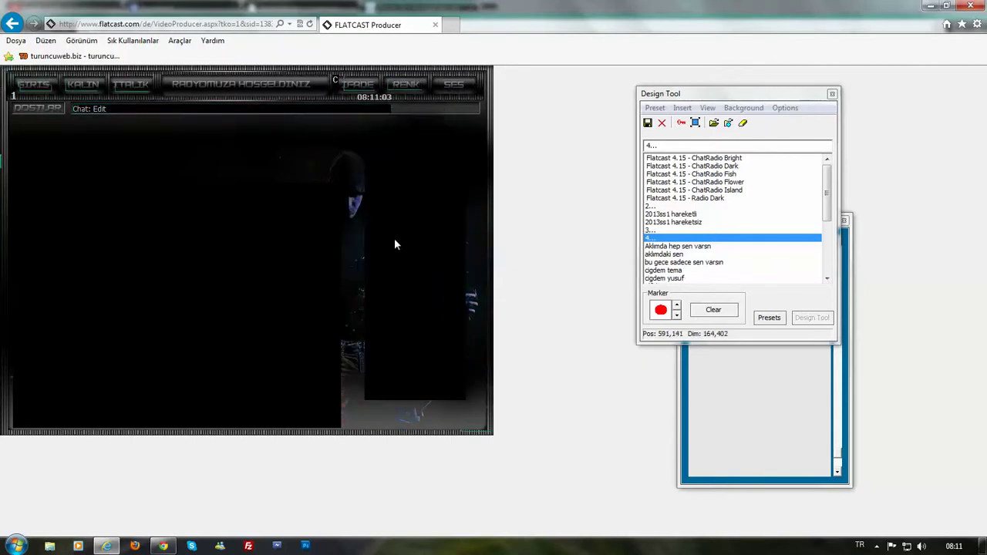
{"action": "left_click", "coordinate": [386, 108]}
{"action": "left_click_drag", "start_coordinate": [391, 108], "coordinate": [478, 108]}
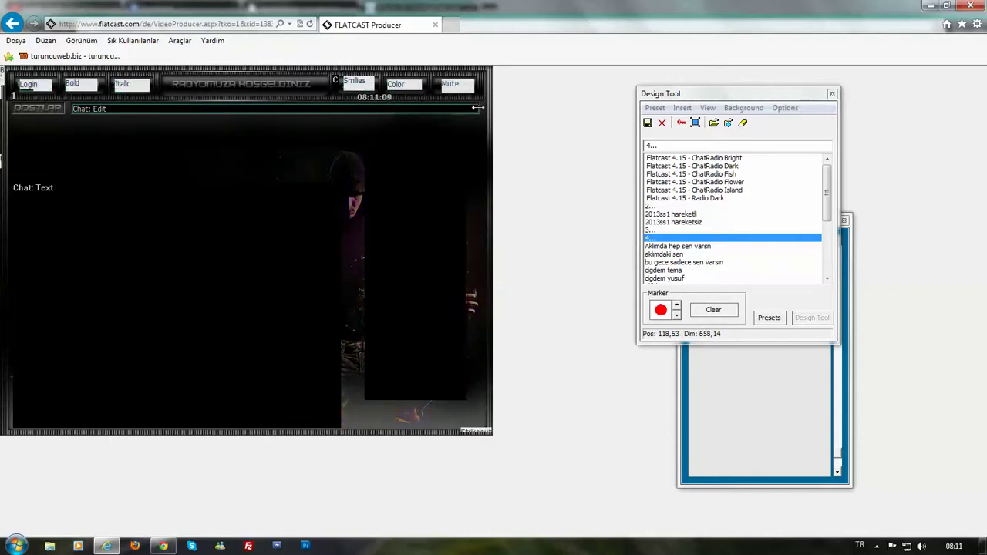
- Place the user list along the design's left side and the Chat: Text box beside it at position 237,85
{"action": "left_click", "coordinate": [230, 218]}
{"action": "left_click_drag", "start_coordinate": [230, 216], "coordinate": [234, 202]}
{"action": "left_click_drag", "start_coordinate": [427, 270], "coordinate": [364, 244]}
{"action": "left_click_drag", "start_coordinate": [116, 211], "coordinate": [62, 187]}
{"action": "left_click_drag", "start_coordinate": [155, 188], "coordinate": [146, 188]}
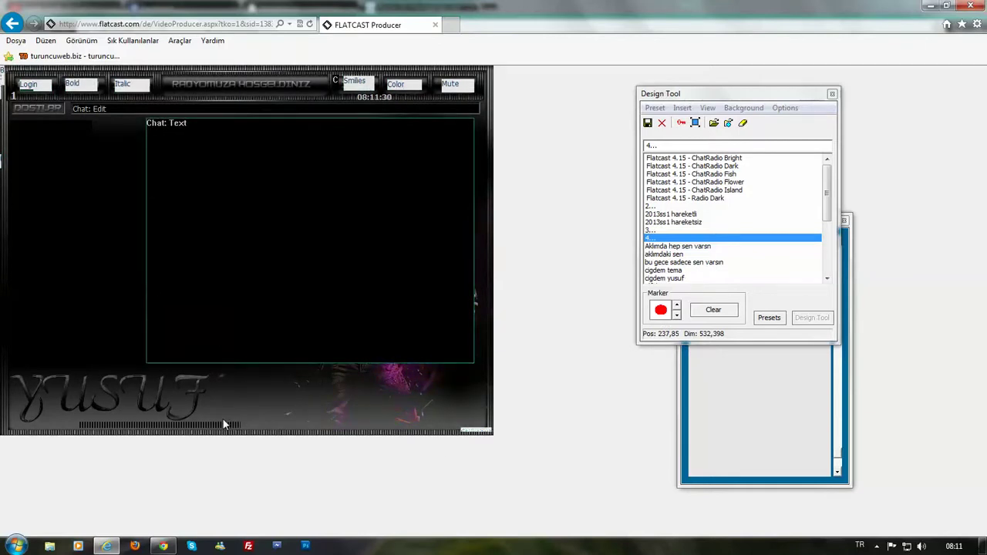
- Place the audio level bar beneath the RADYOMUZA HOSGELDINIZ label, sized 263 by 4, and turn off its Transparent design option
{"action": "left_click_drag", "start_coordinate": [222, 424], "coordinate": [296, 99]}
{"action": "right_click", "coordinate": [296, 100]}
{"action": "mouse_move", "coordinate": [356, 112]}
{"action": "mouse_move", "coordinate": [540, 176]}
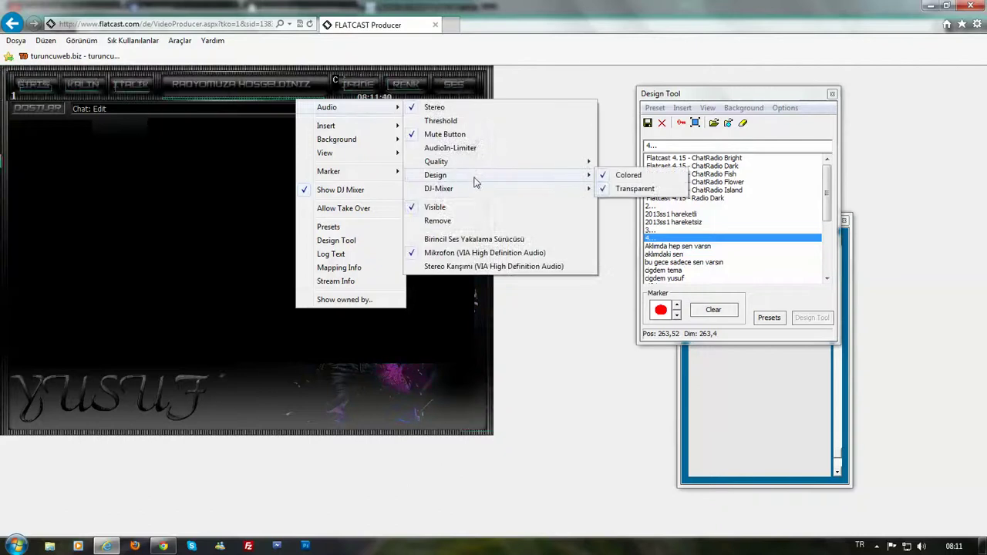
{"action": "left_click", "coordinate": [606, 188]}
- Move the C control to the right end of the Chat: Edit strip and the text1 clock to the design's bottom-right corner, and preview the layout
{"action": "left_click_drag", "start_coordinate": [341, 84], "coordinate": [485, 112]}
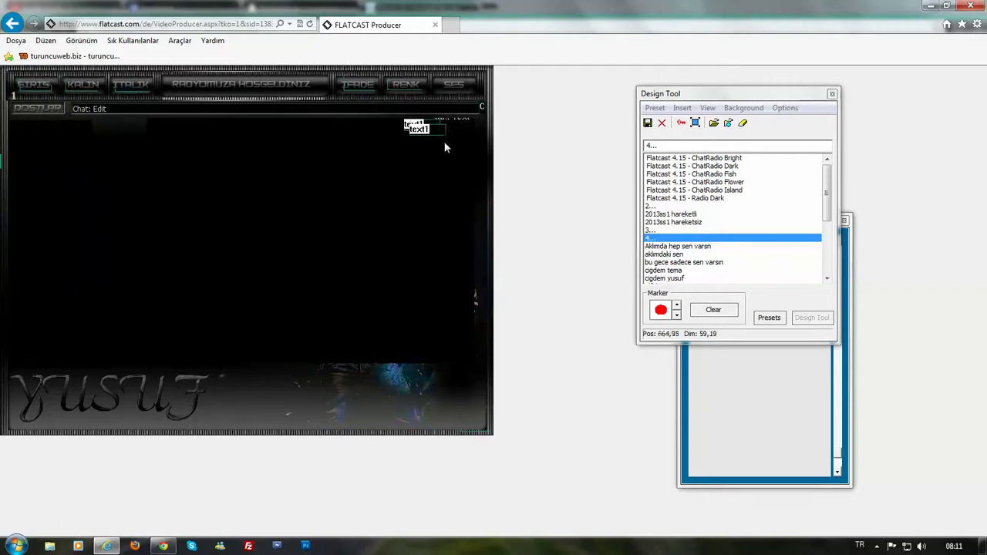
{"action": "left_click_drag", "start_coordinate": [471, 428], "coordinate": [470, 426]}
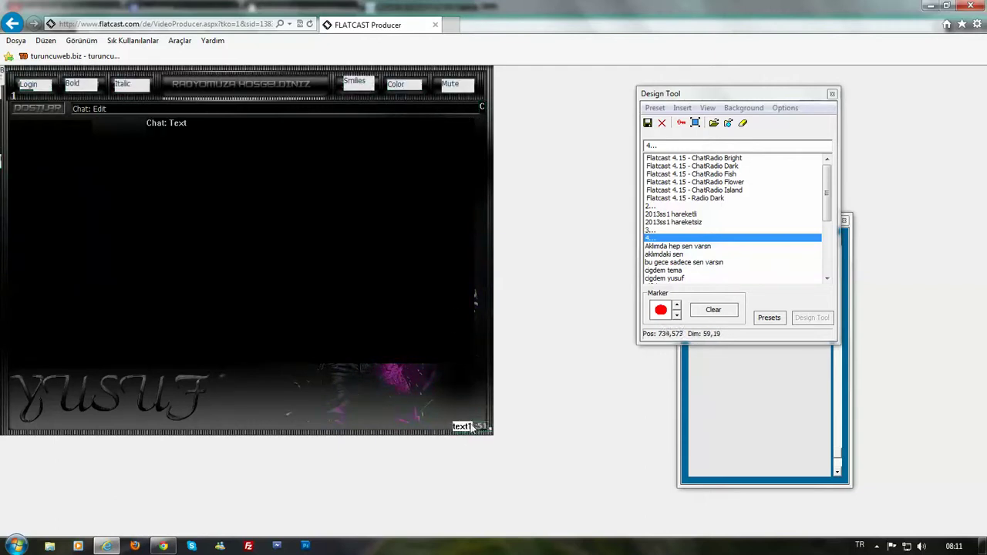
{"action": "left_click", "coordinate": [769, 318]}
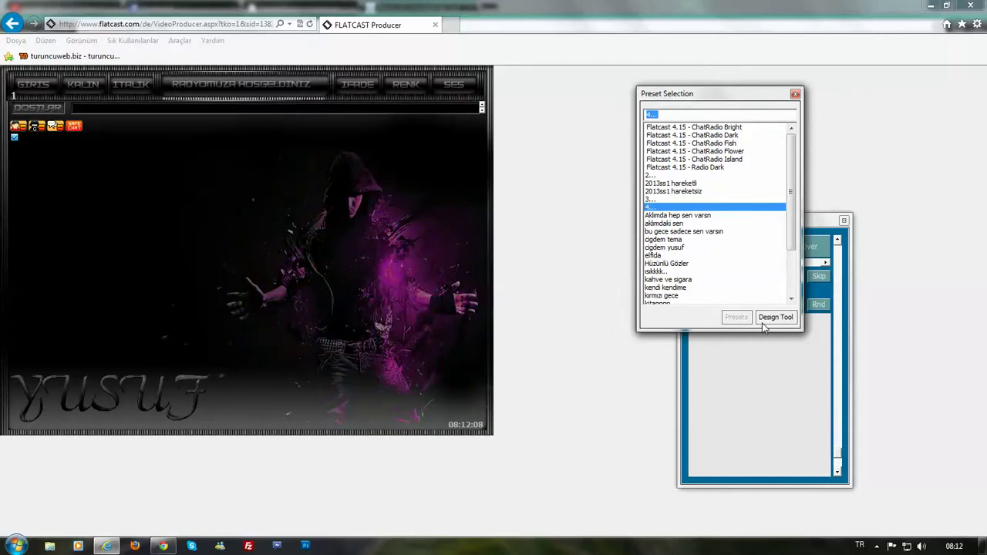
- Save the layout as a new preset named with the designer's first name followed by "harektli temna1201"
{"action": "left_click", "coordinate": [768, 318]}
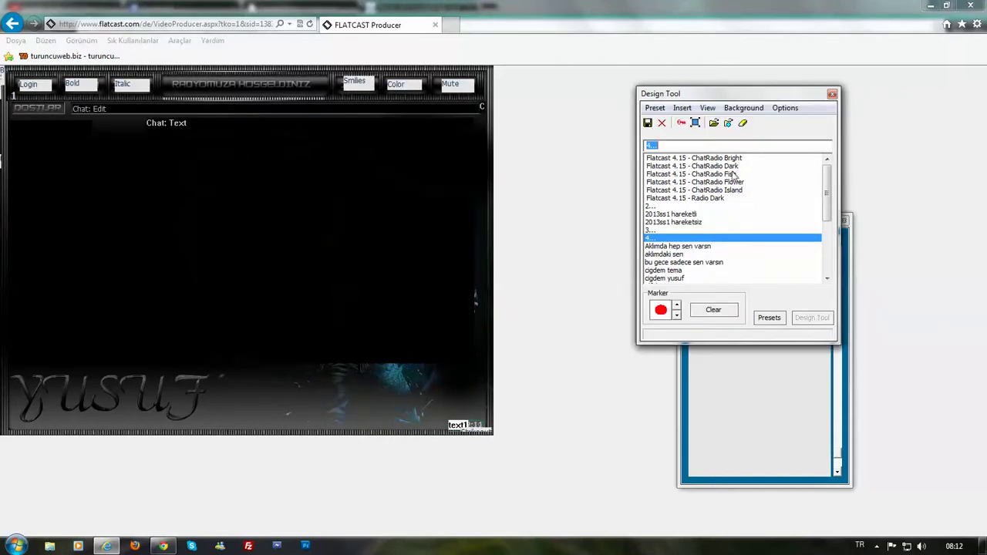
{"action": "type", "text": "yusu"}
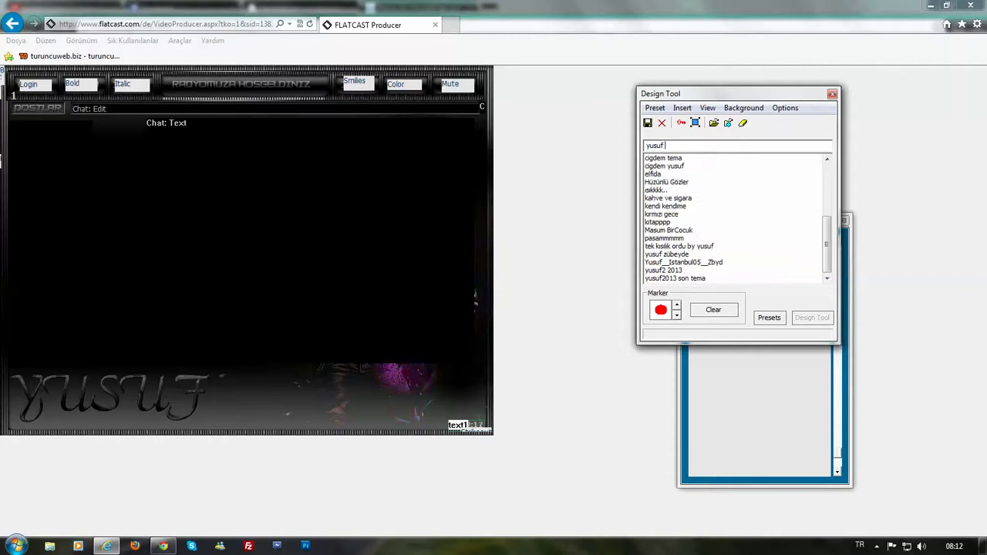
{"action": "type", "text": "f harektl"}
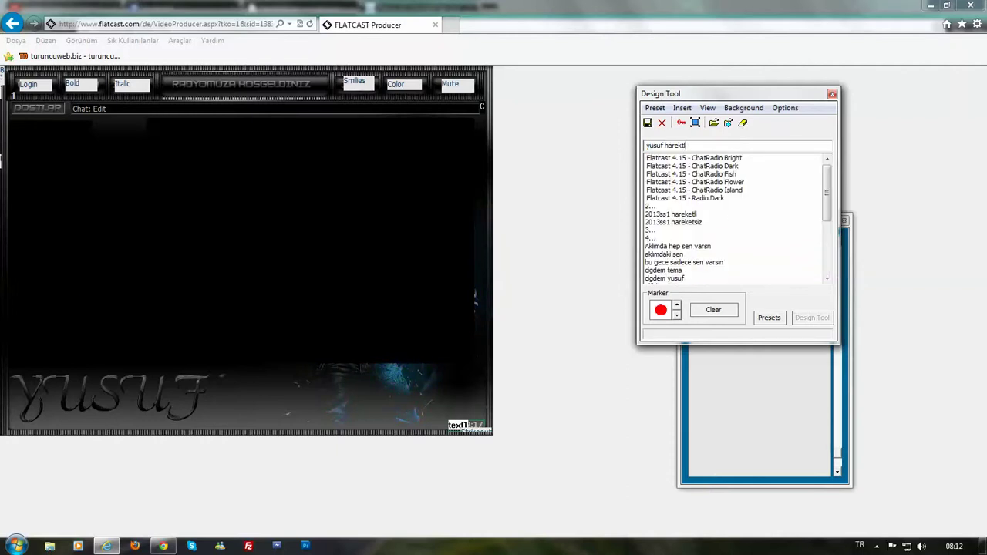
{"action": "type", "text": "i temna"}
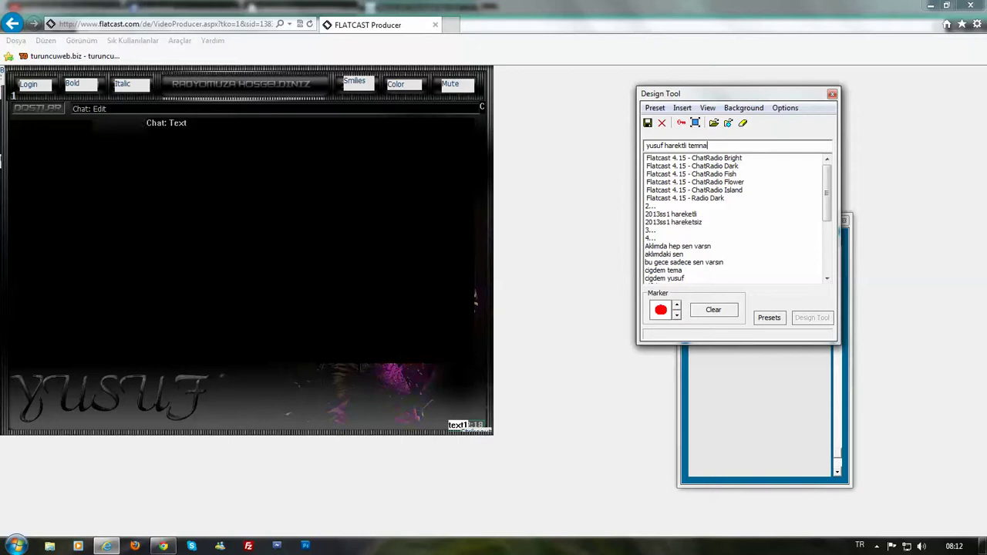
{"action": "type", "text": "1201"}
{"action": "left_click", "coordinate": [649, 125]}
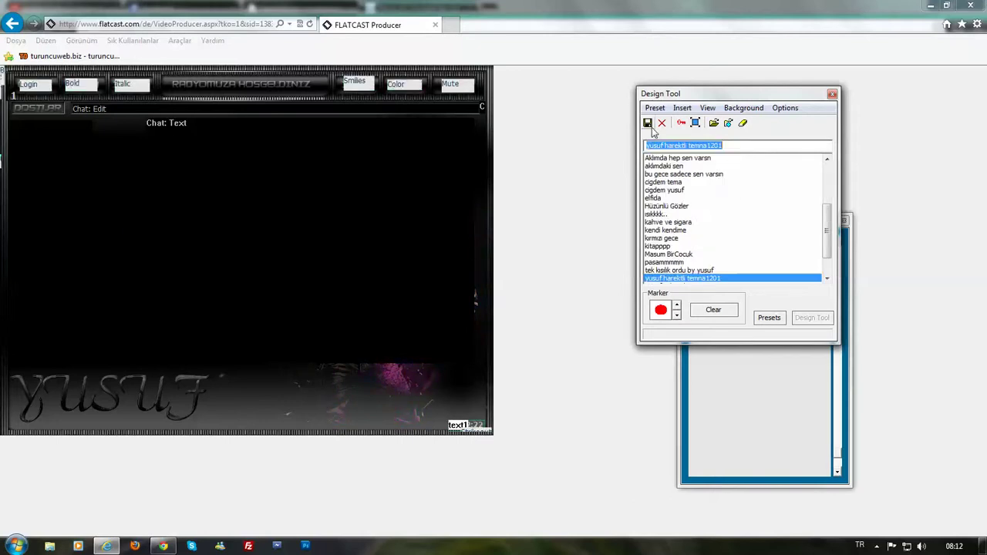
{"action": "left_click", "coordinate": [877, 546]}
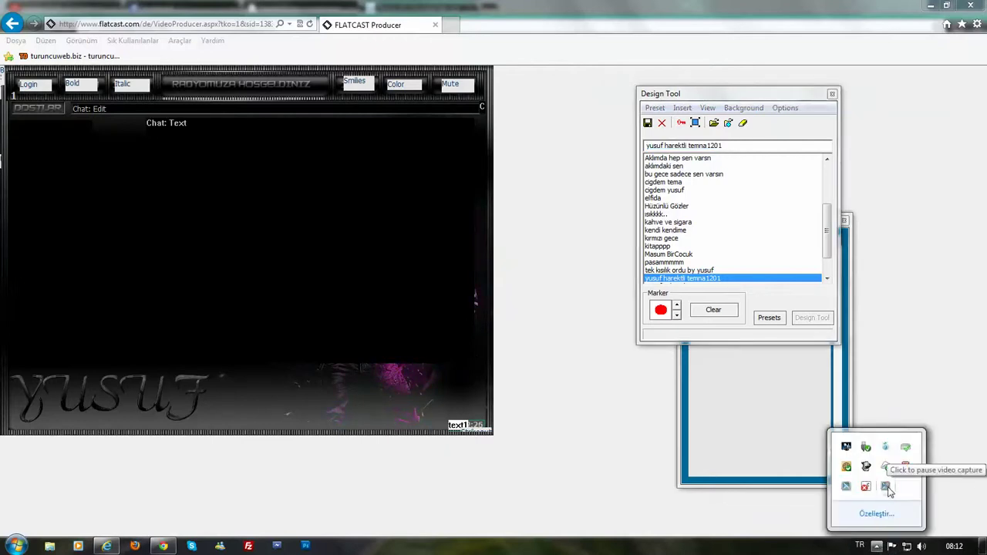